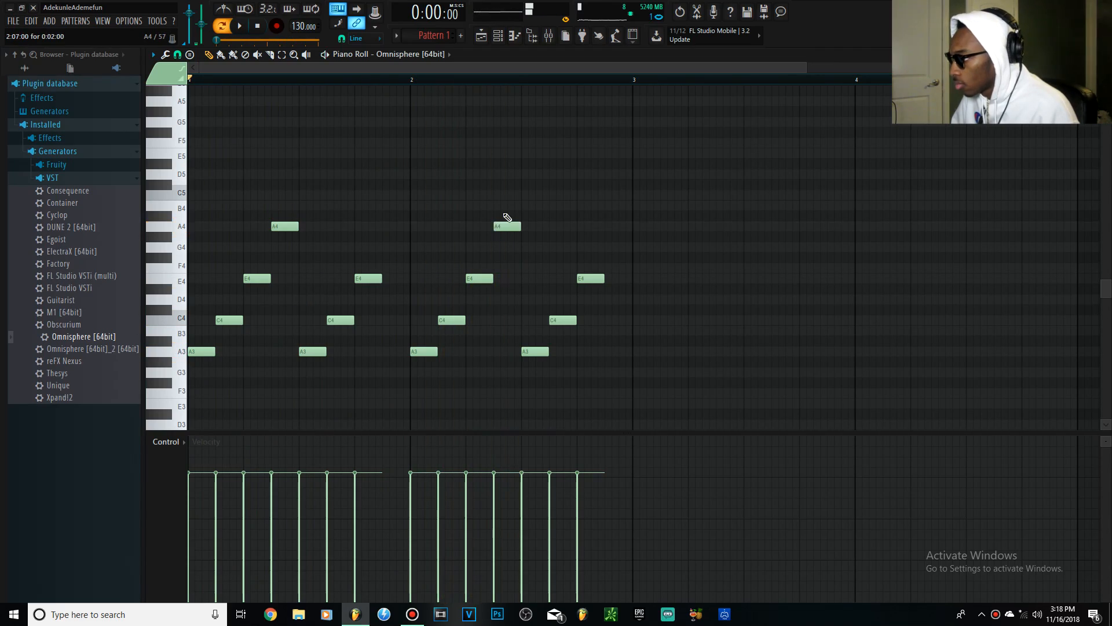
Delete the A4 note in bar 2 of the Omnisphere melody.
right_click(508, 227)
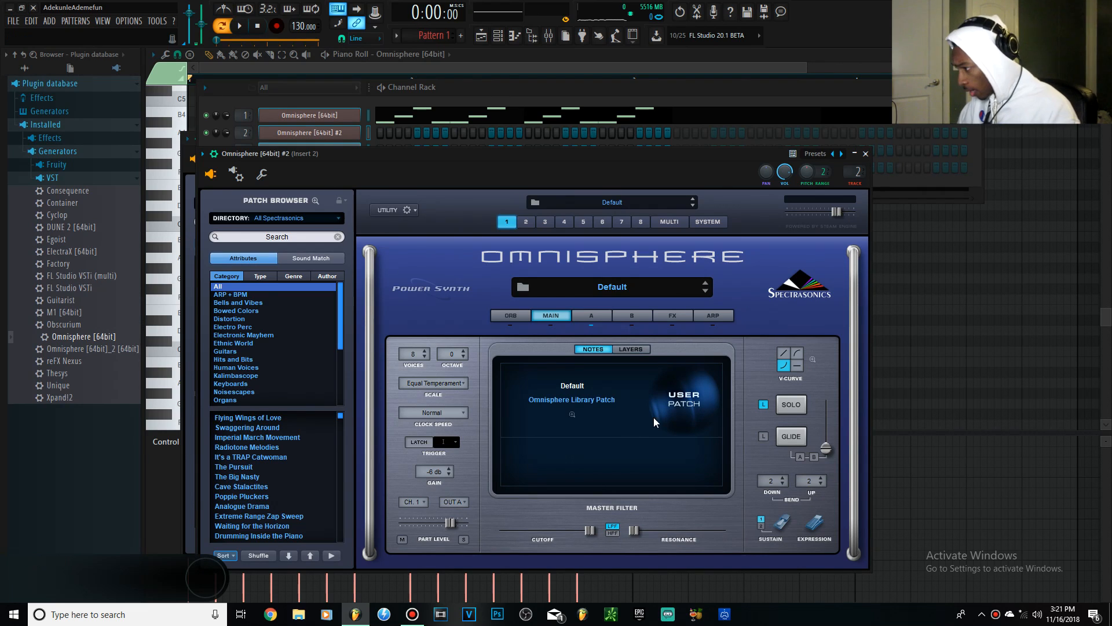
Filter the second Omnisphere's patch library by Bells and Vibes and Bells Ambient, and load Air Plink Musicbox.
click(665, 411)
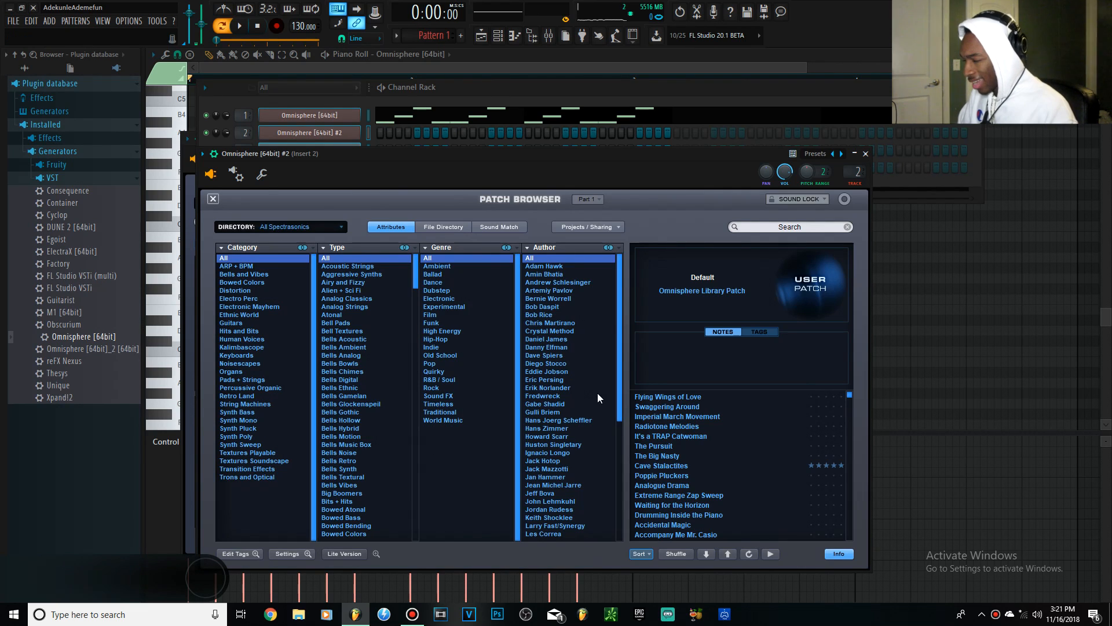
click(232, 275)
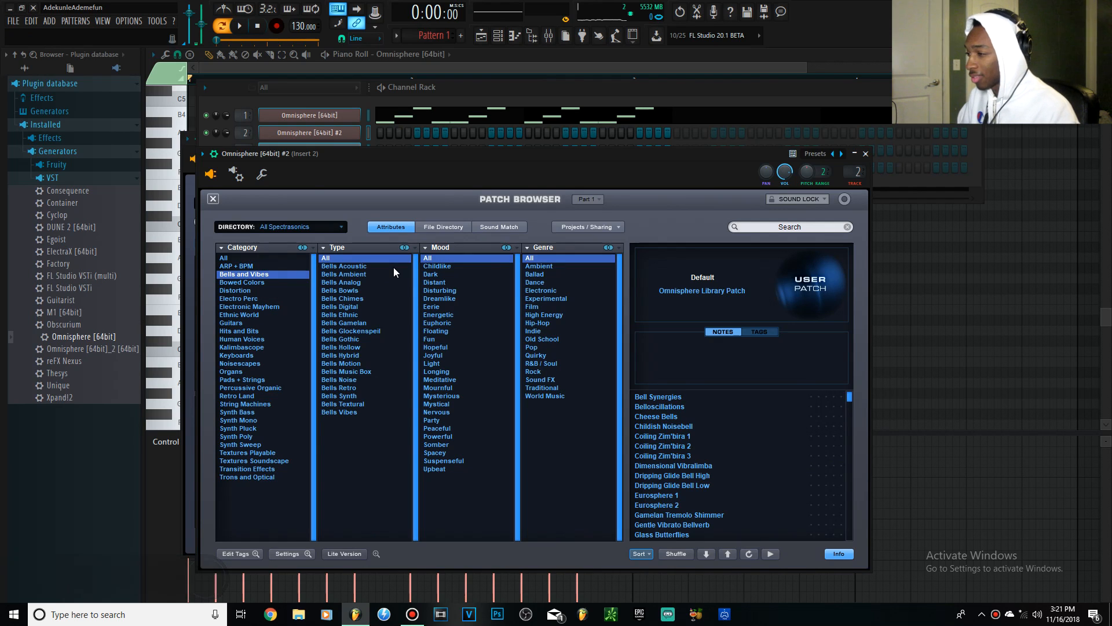
click(394, 270)
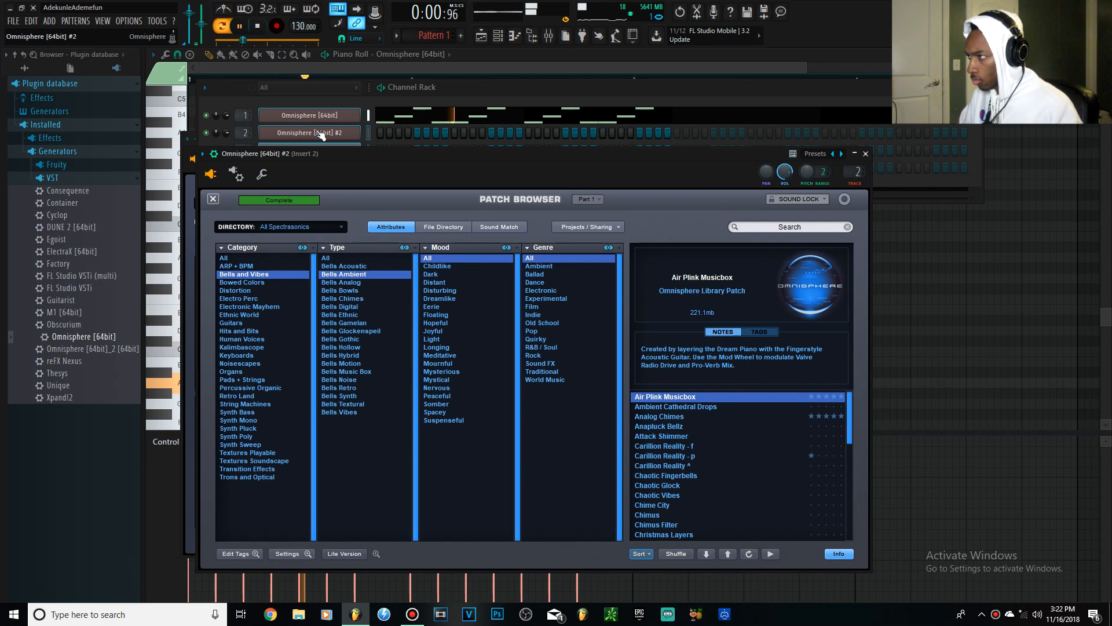
Open the Omnisphere #2 channel's piano roll and place a note at the start of bar 1.
right_click(354, 132)
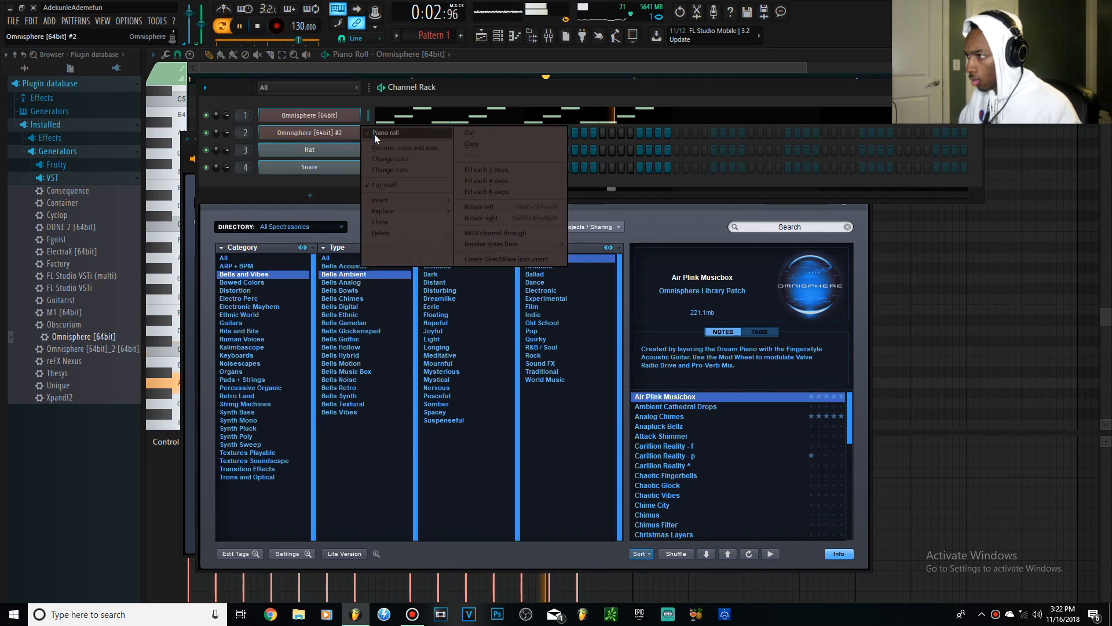
click(374, 134)
scroll(243, 278, down, 4)
click(201, 225)
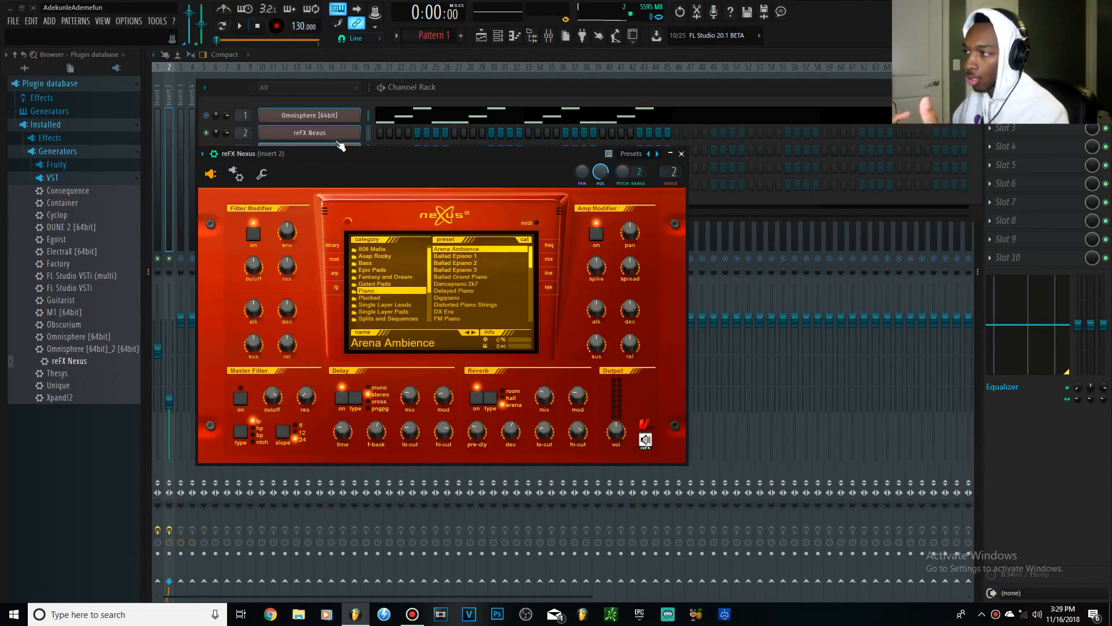
Open the reFX Nexus channel's piano roll and play the pattern.
right_click(338, 133)
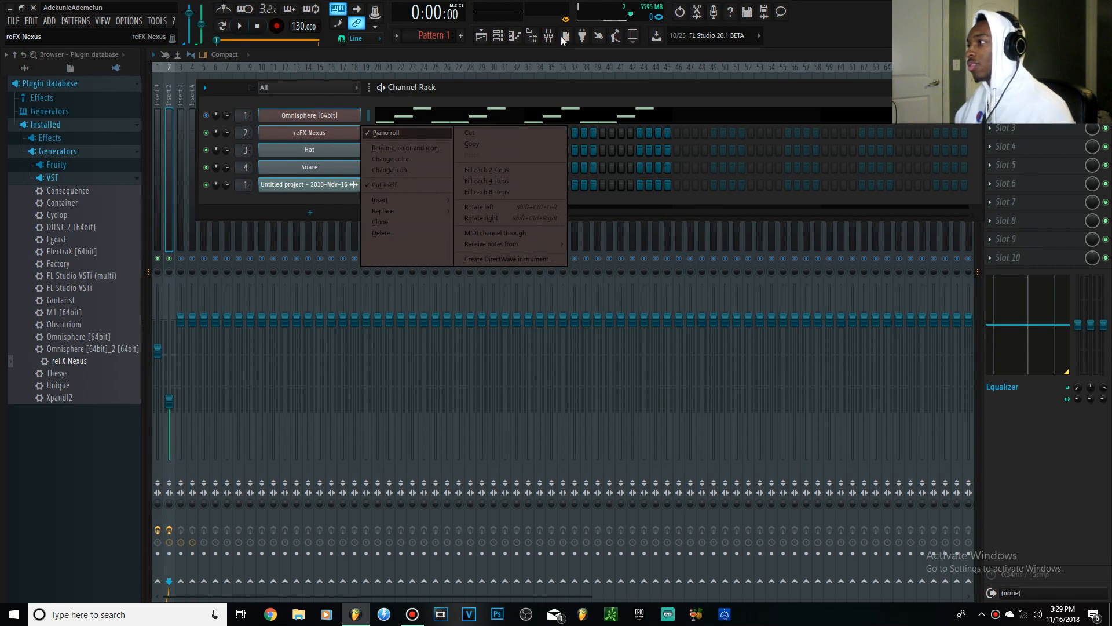
click(509, 42)
key(space)
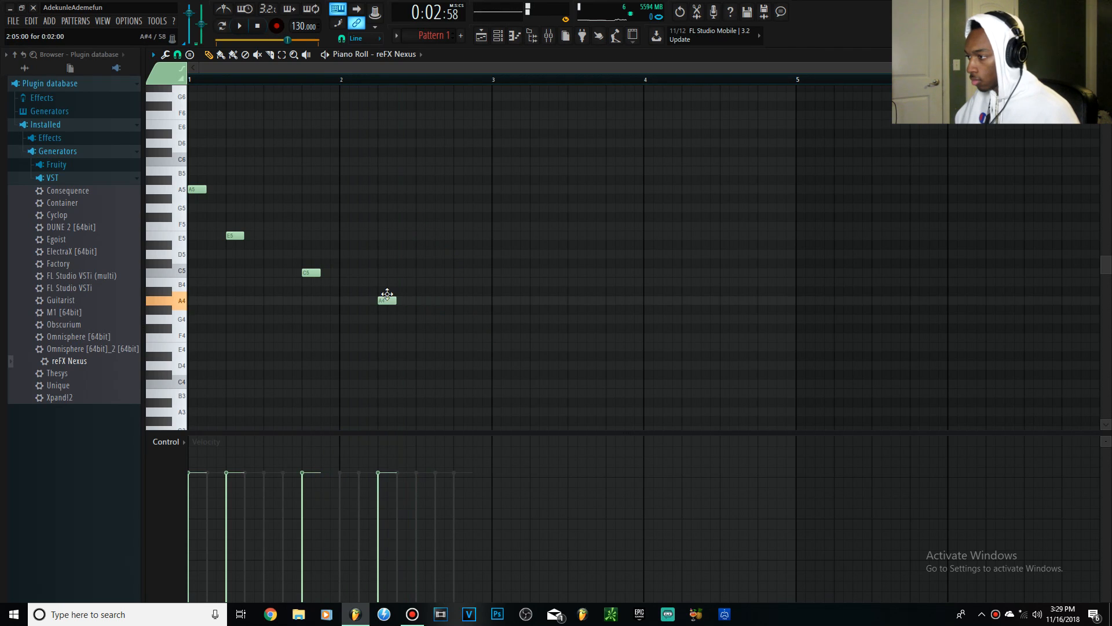
Select all four Nexus notes, extend each to meet the following one, and audition the pattern.
drag(527, 371, 101, 149)
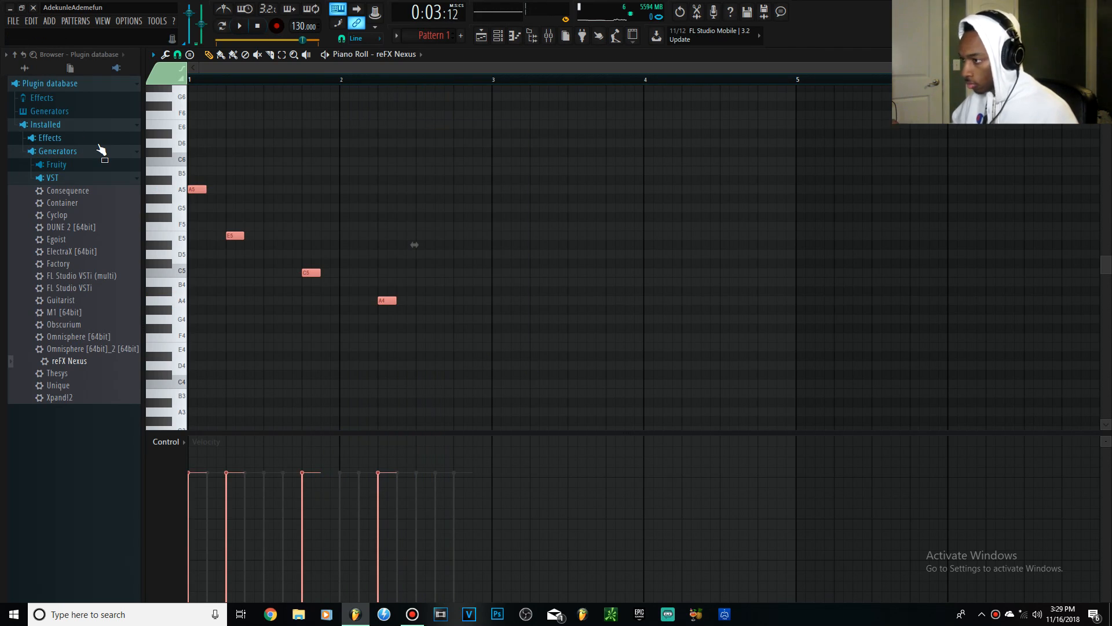
key(space)
key(space)
key(space)
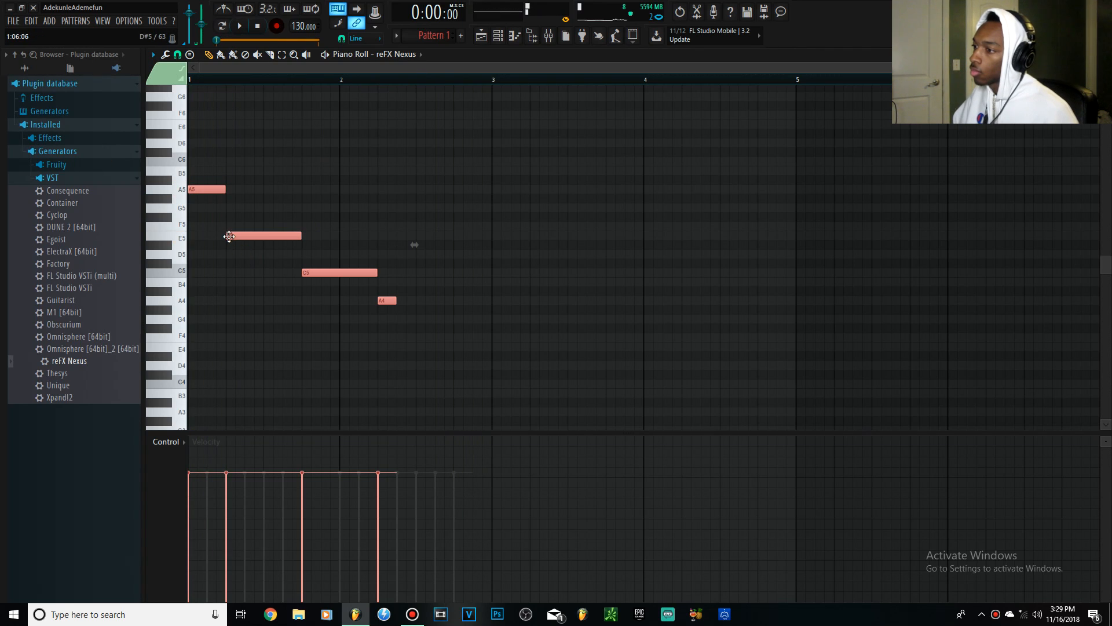
Place the B4 note on beat 4 of bar 1 in the Nexus melody and play it back.
key(space)
key(space)
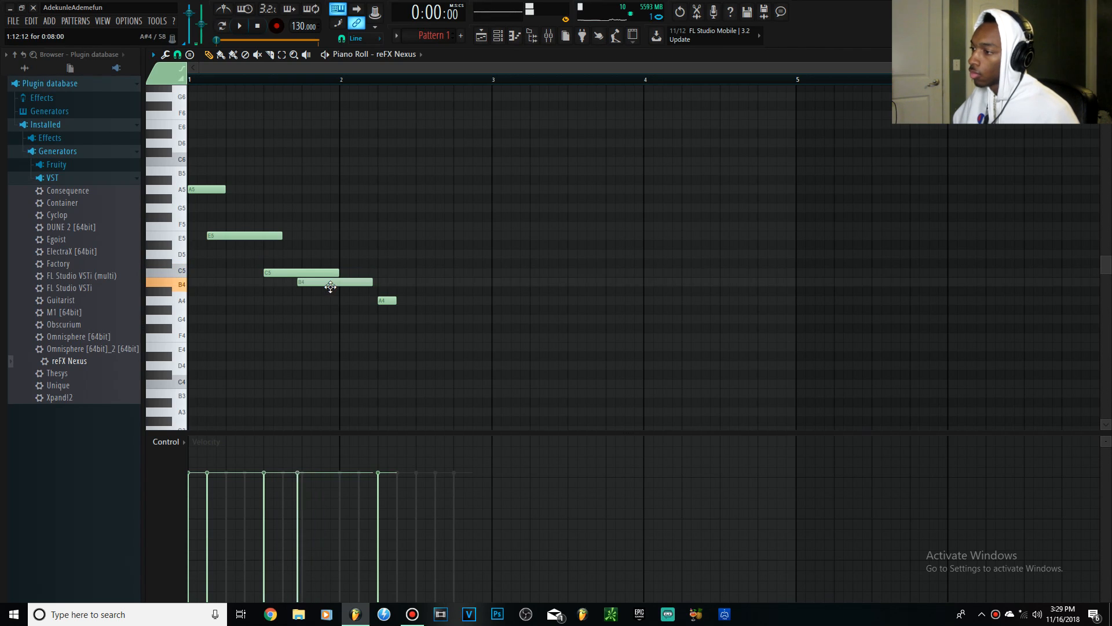
drag(330, 286, 335, 287)
key(space)
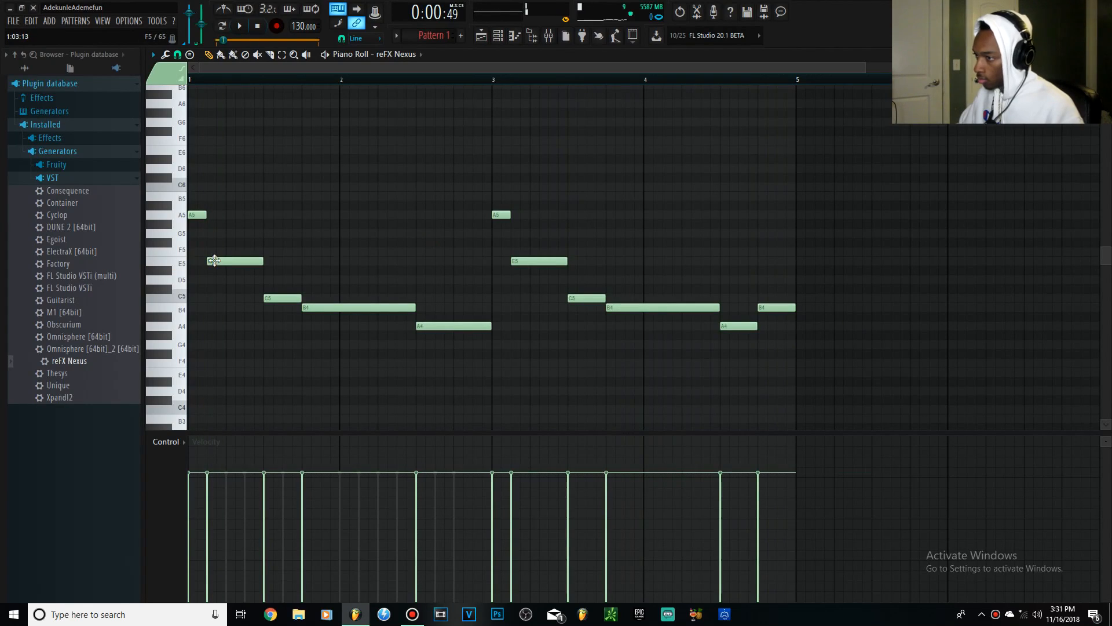
Retime the melody's opening by moving the first E5 to beat 2, extending A5 up to it and shortening E5.
key(space)
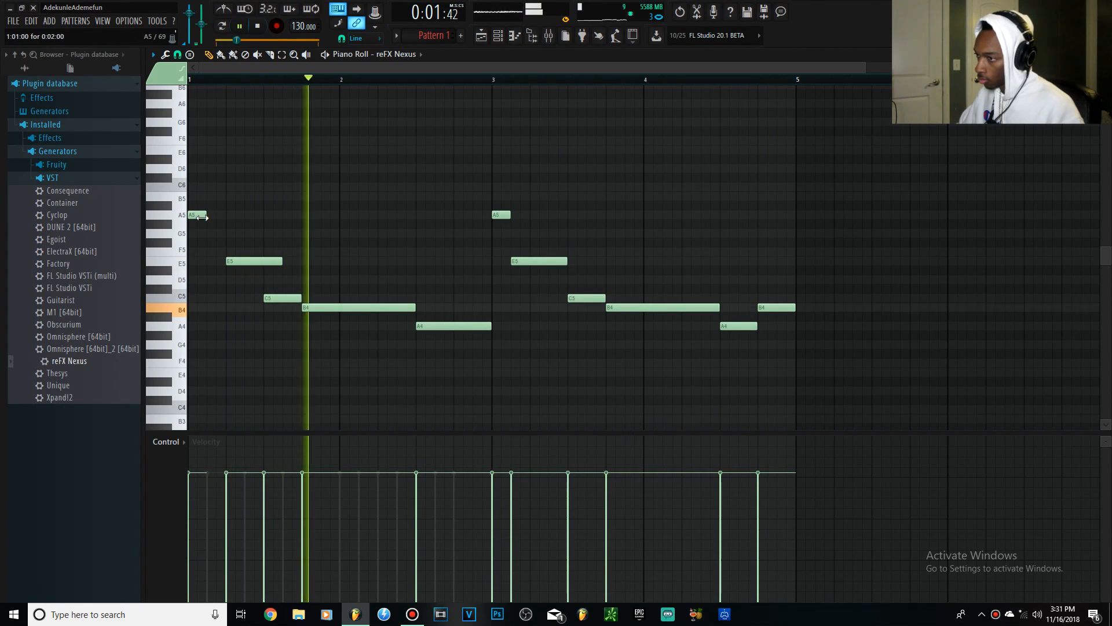
key(space)
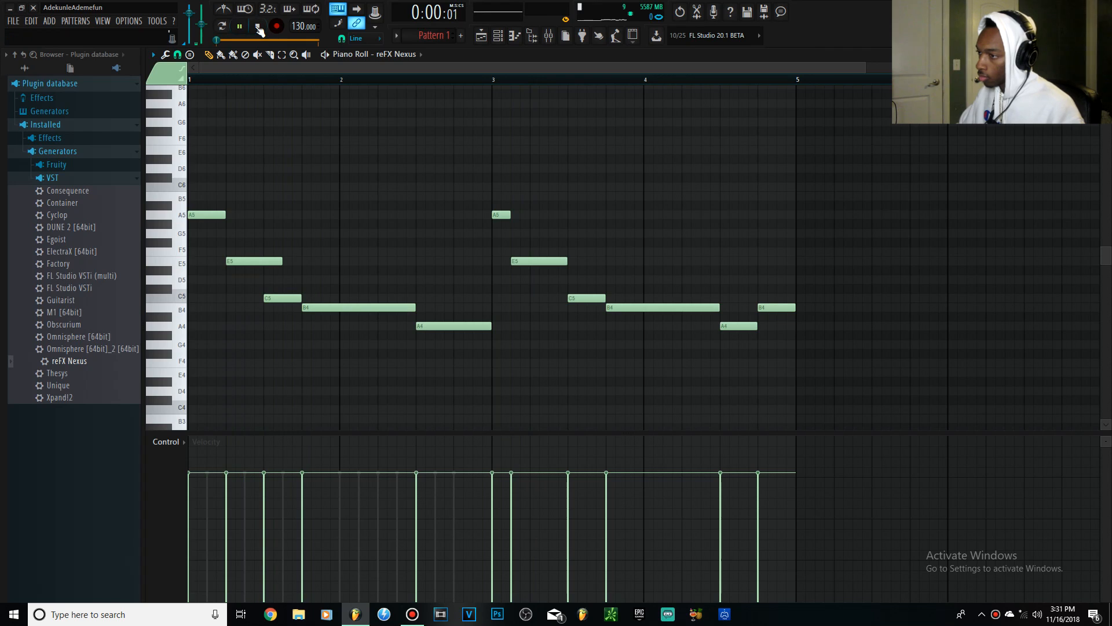
key(space)
key(space)
drag(282, 260, 263, 264)
key(space)
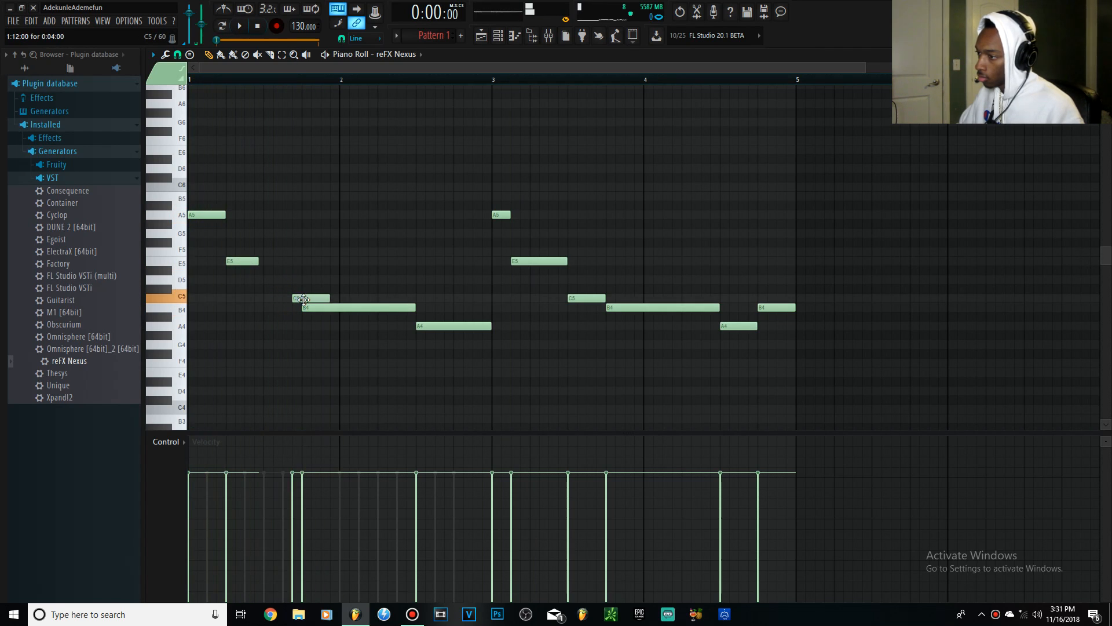
Move the first C5 note to beat 4 of bar 1 and the first B4 note to beat 2 of bar 2.
drag(310, 298, 315, 299)
key(space)
drag(321, 307, 394, 310)
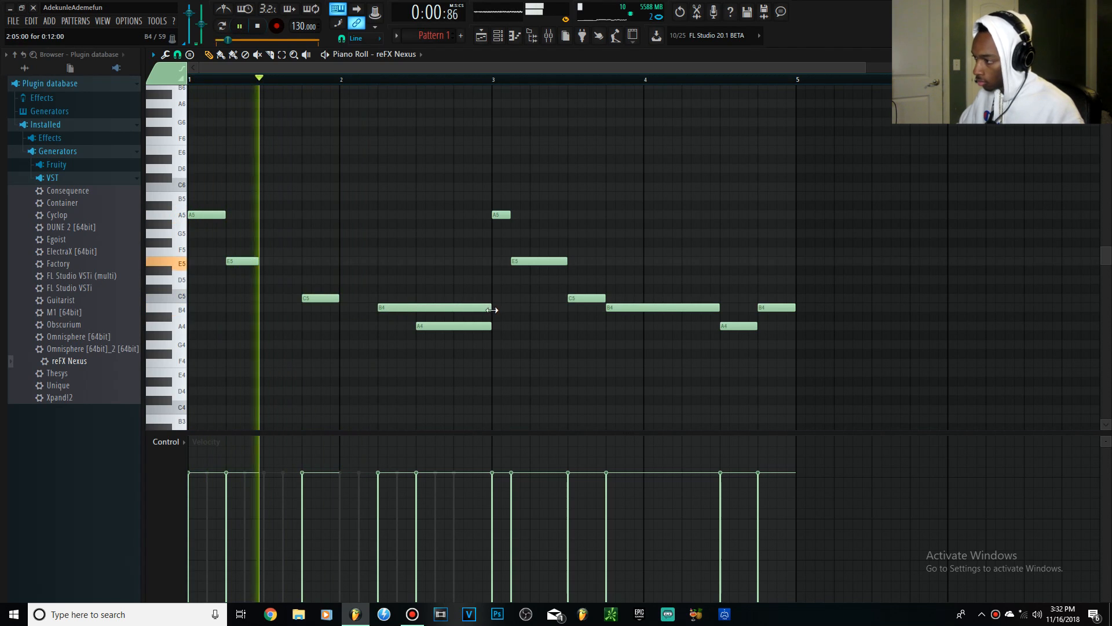
Shorten the first B4, fit the A4 note onto beat 4 of bar 2, and close the gaps between notes with legato.
drag(485, 307, 457, 323)
drag(527, 326, 492, 326)
click(500, 326)
right_click(505, 328)
key(ctrl+l)
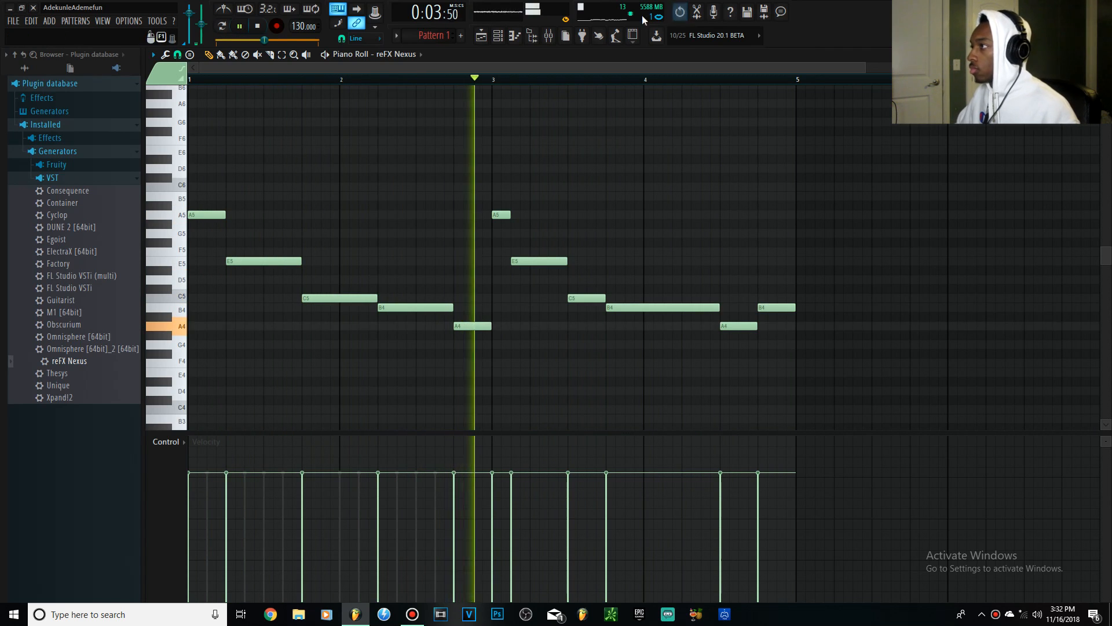
Open the reFX Nexus instrument and audition the piano presets Ballad Epiano 2, Piano and Strings, and Nexus Grandpiano Soft.
key(F6)
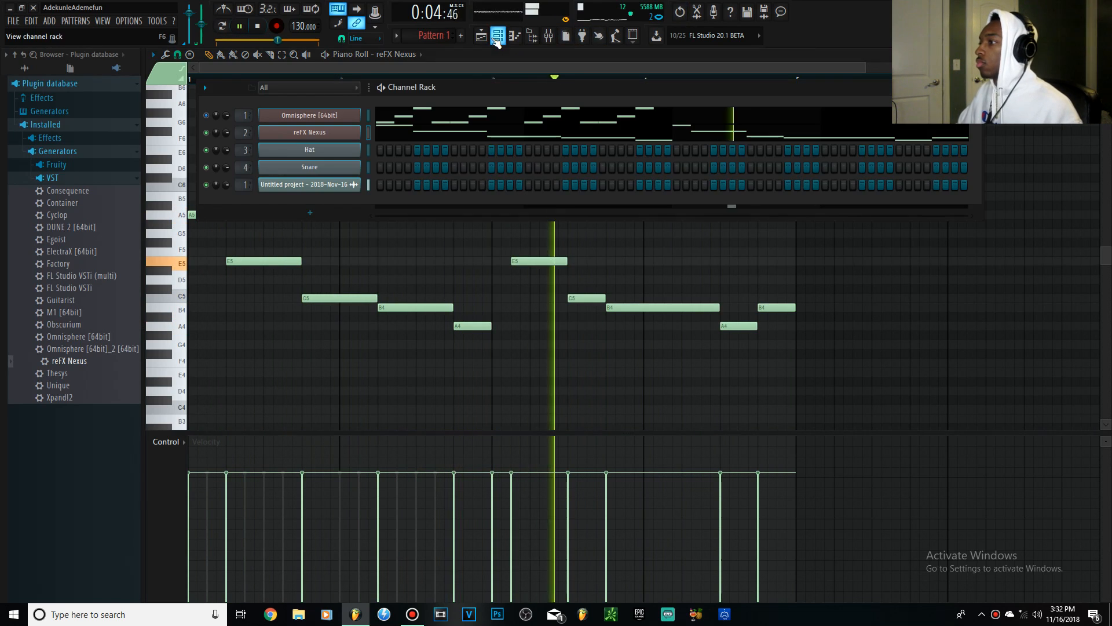
click(324, 132)
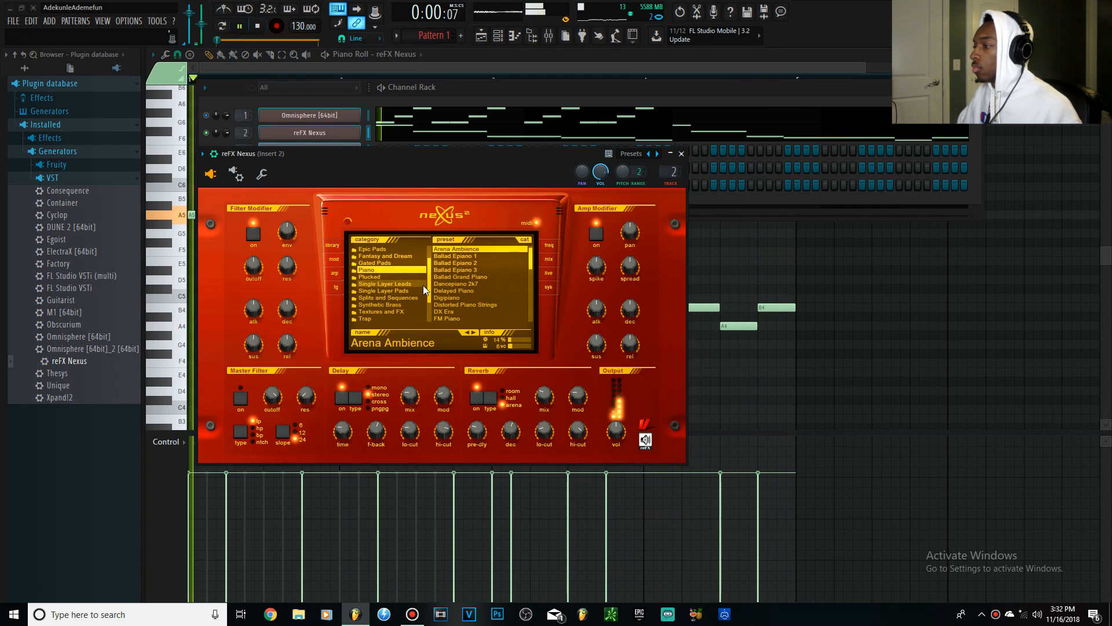
click(451, 263)
drag(534, 259, 539, 294)
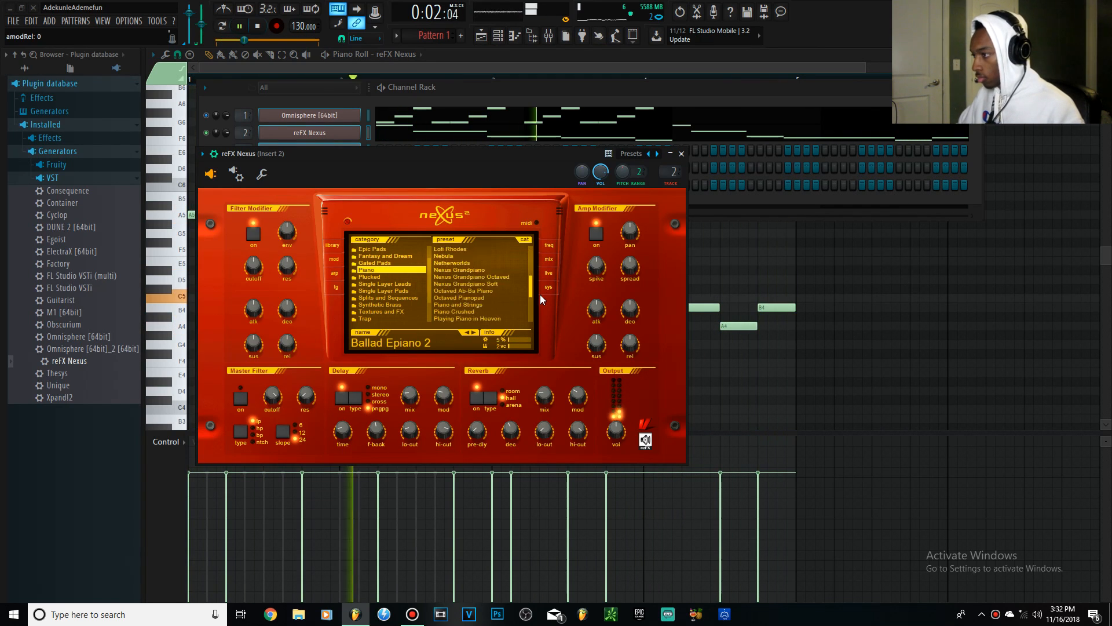
click(455, 269)
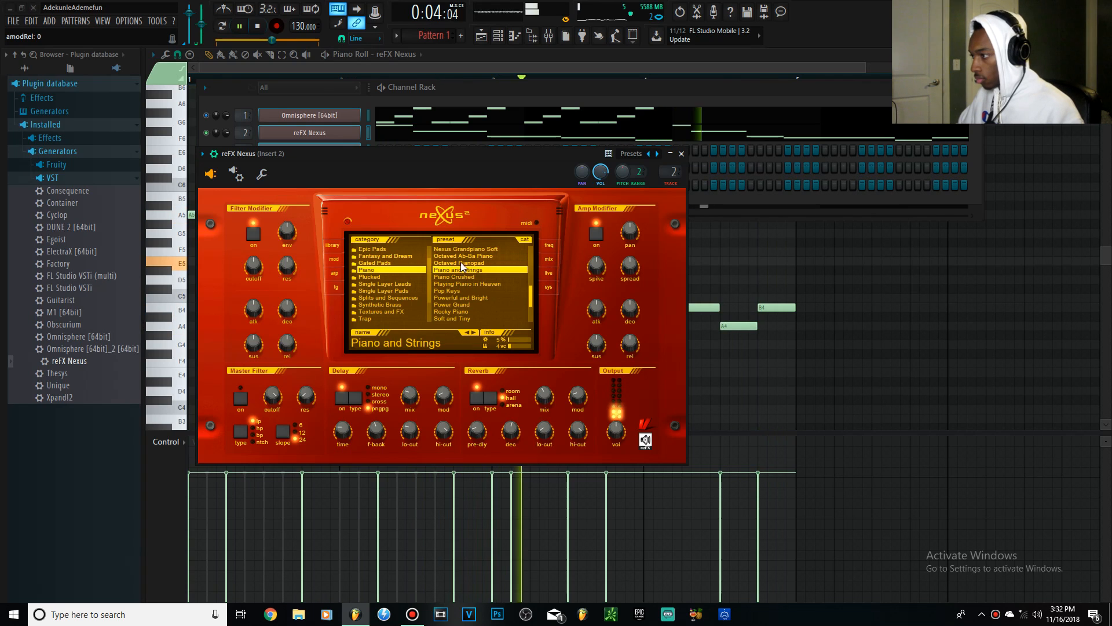
click(457, 249)
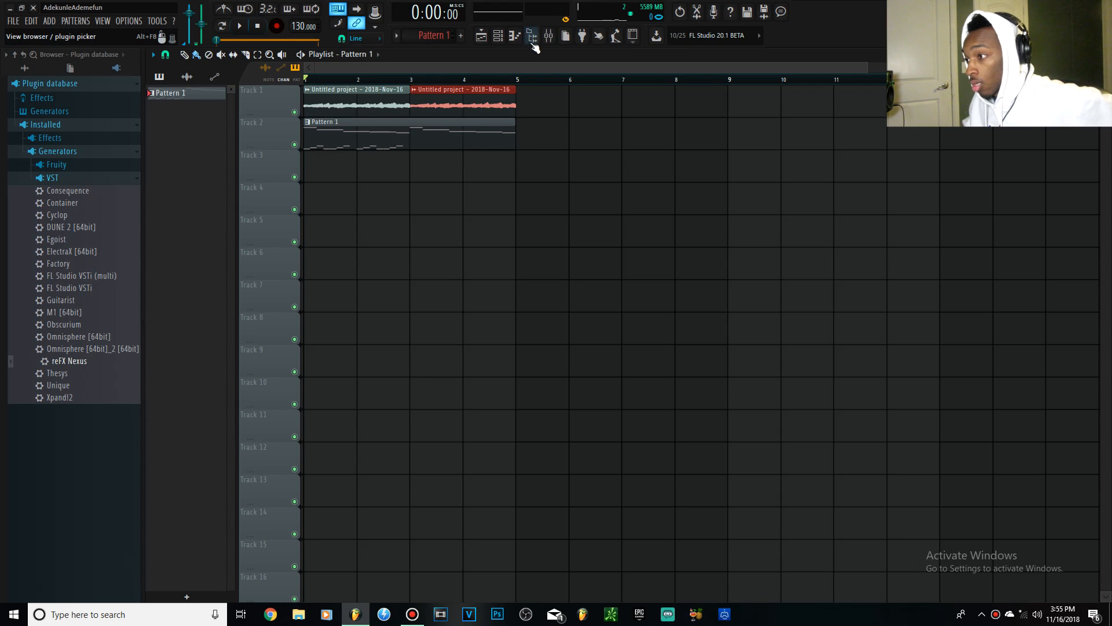
Review the mixer tracks and return to the channel rack.
click(553, 41)
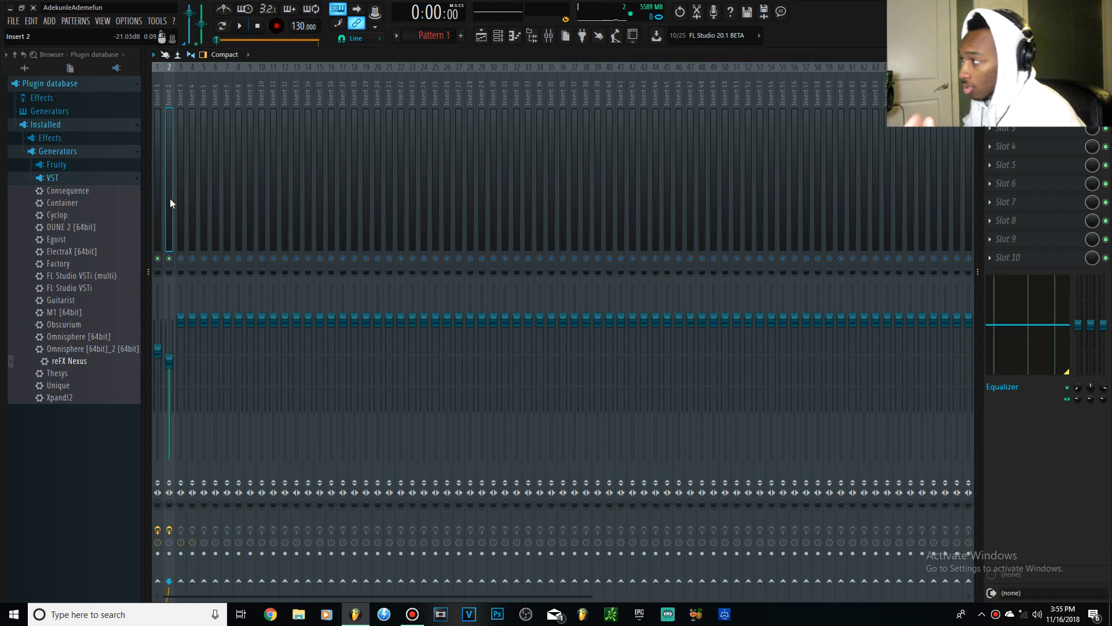
click(499, 36)
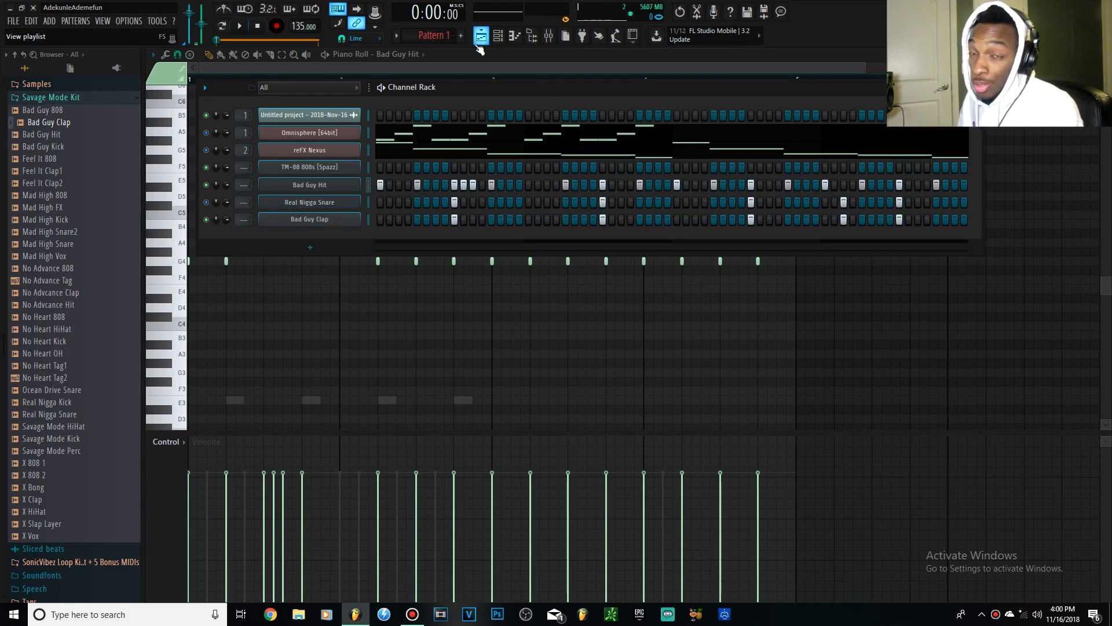
Bring up the Bad Guy Hit channel's piano roll and audition its pattern.
right_click(355, 184)
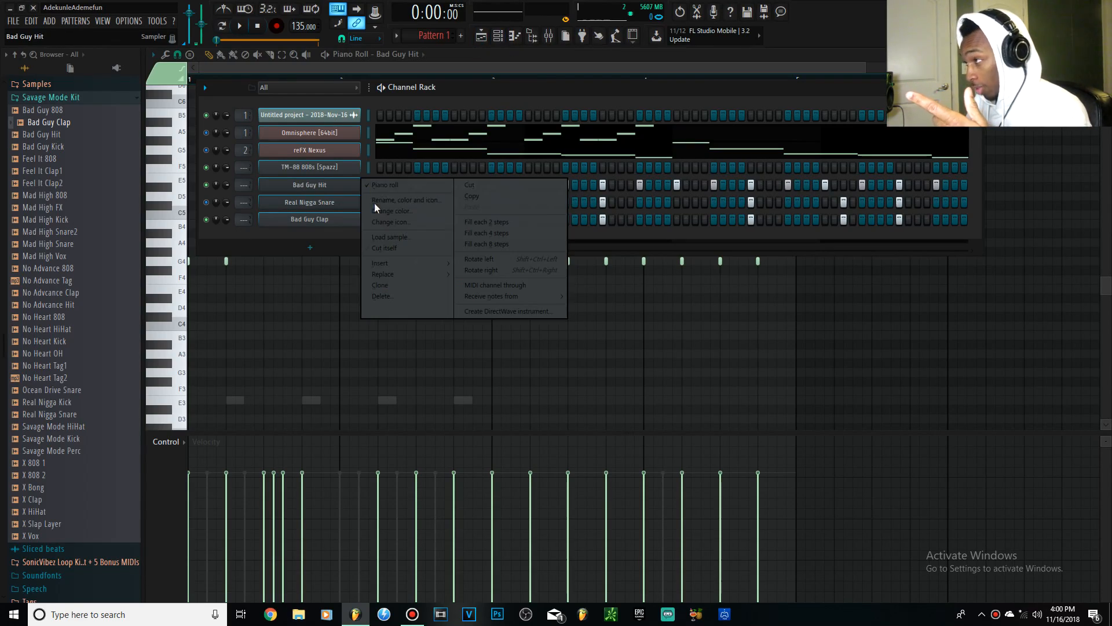
click(407, 71)
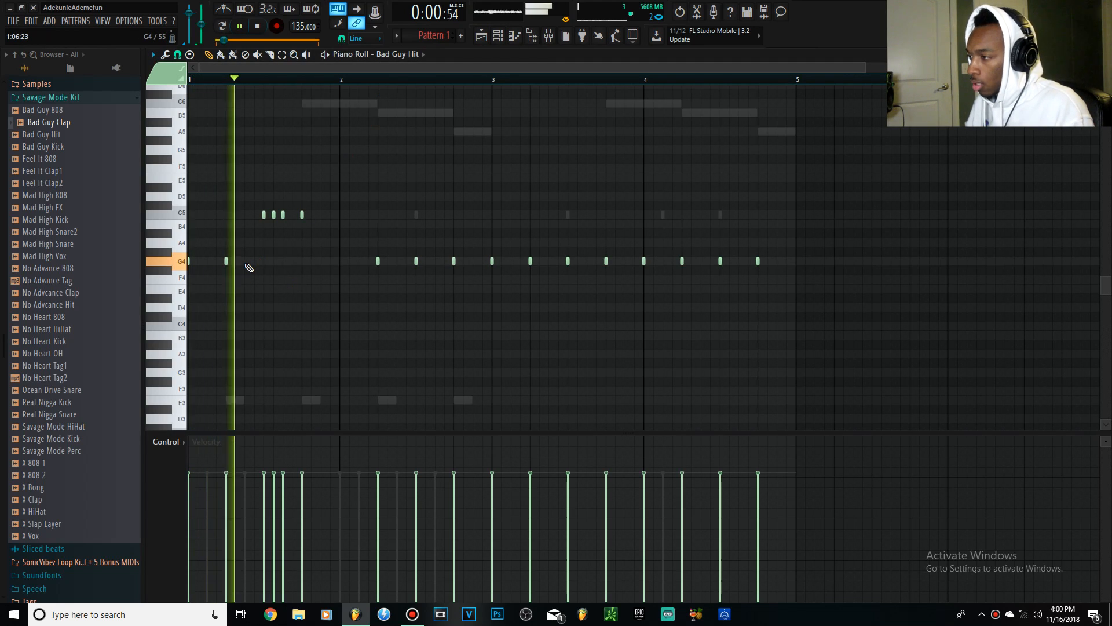
key(space)
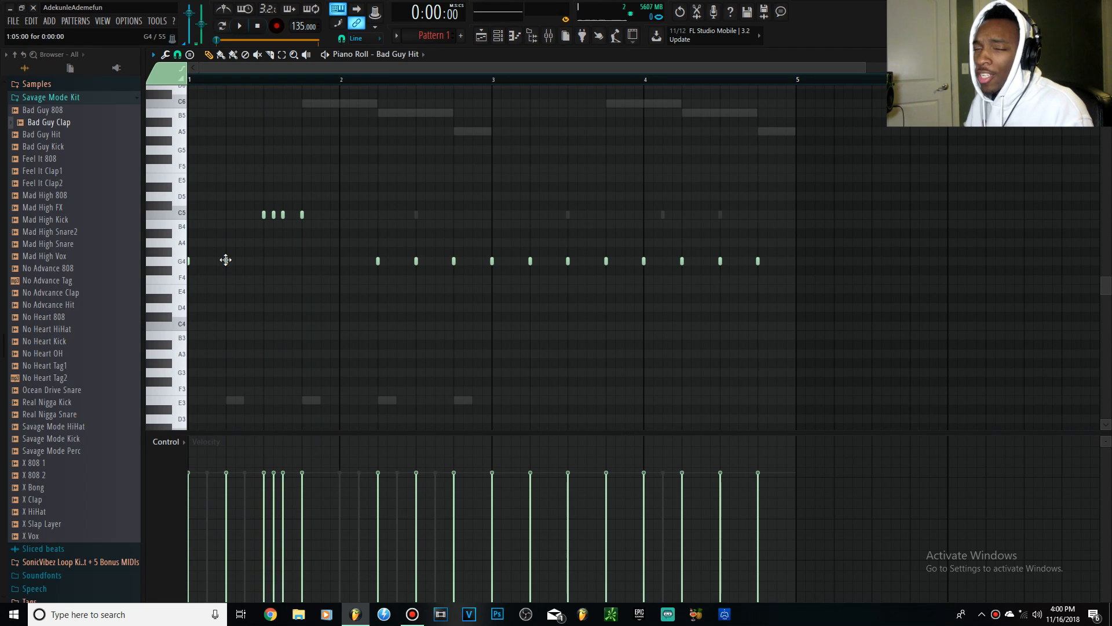
Add a G4 hit midway through beat 4 of bar 1 and delete the one around beat 3 of bar 2.
drag(320, 261, 323, 258)
key(space)
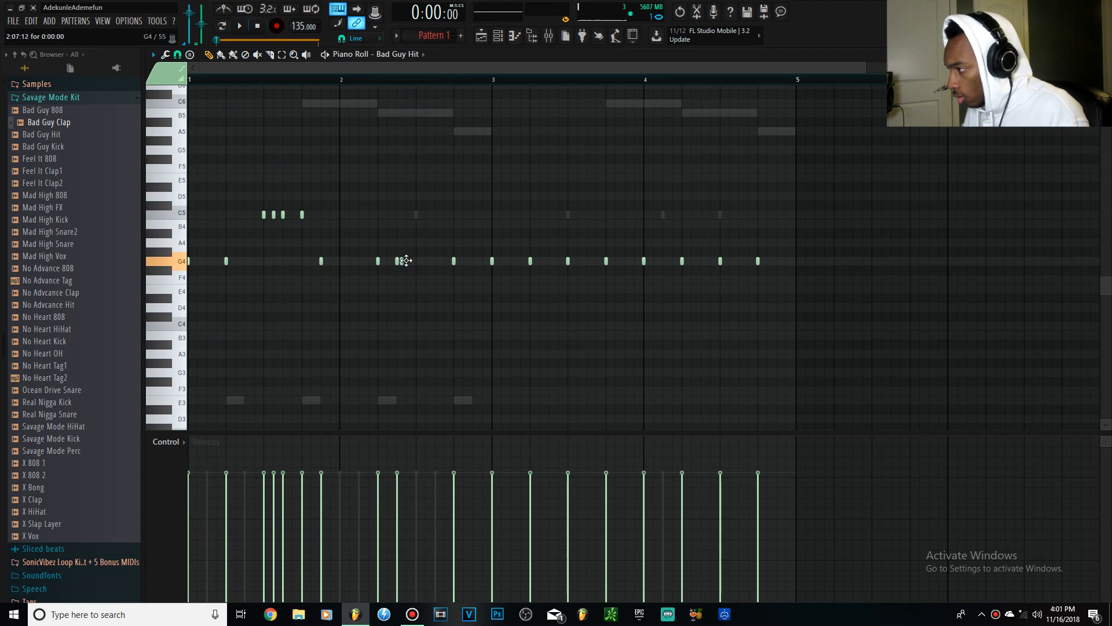
right_click(415, 260)
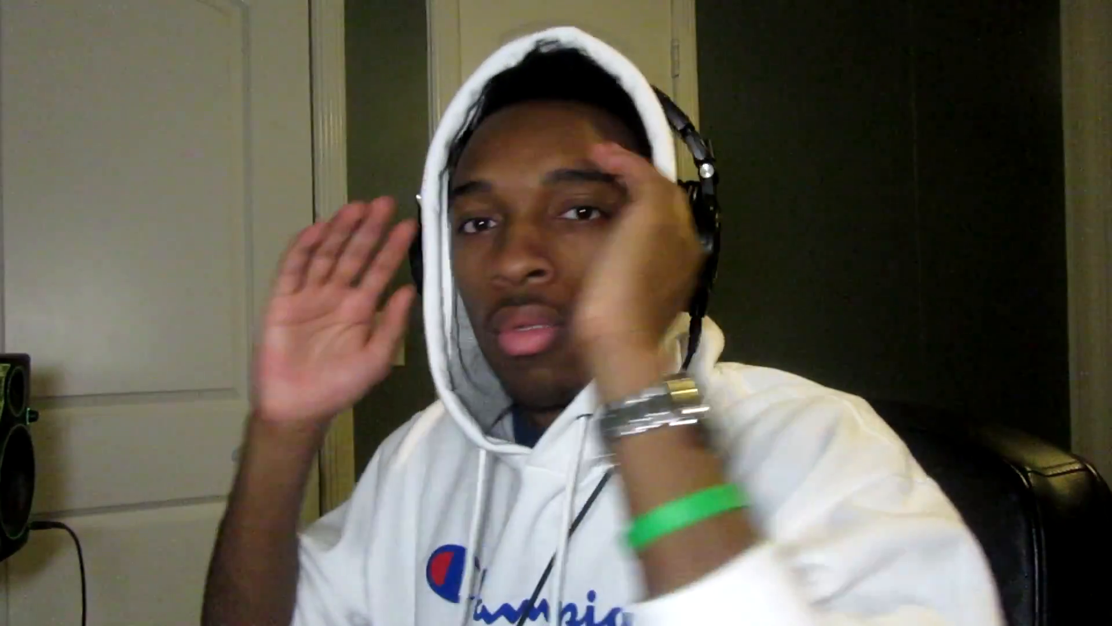